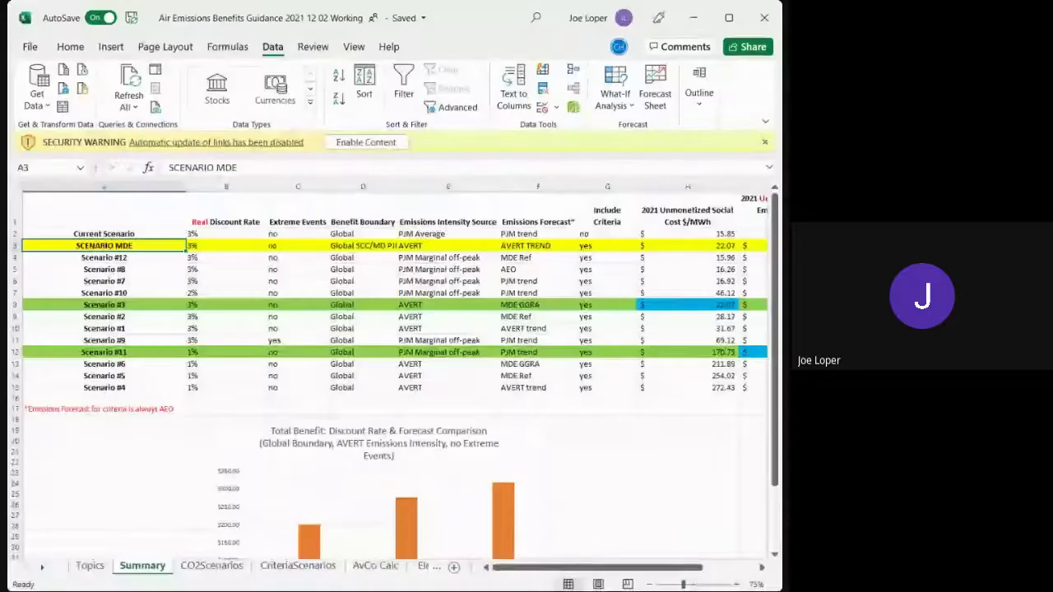
# - Examine the Scenario #11 row of the Summary sheet through to its Total cell J12
pyautogui.click(469, 399)
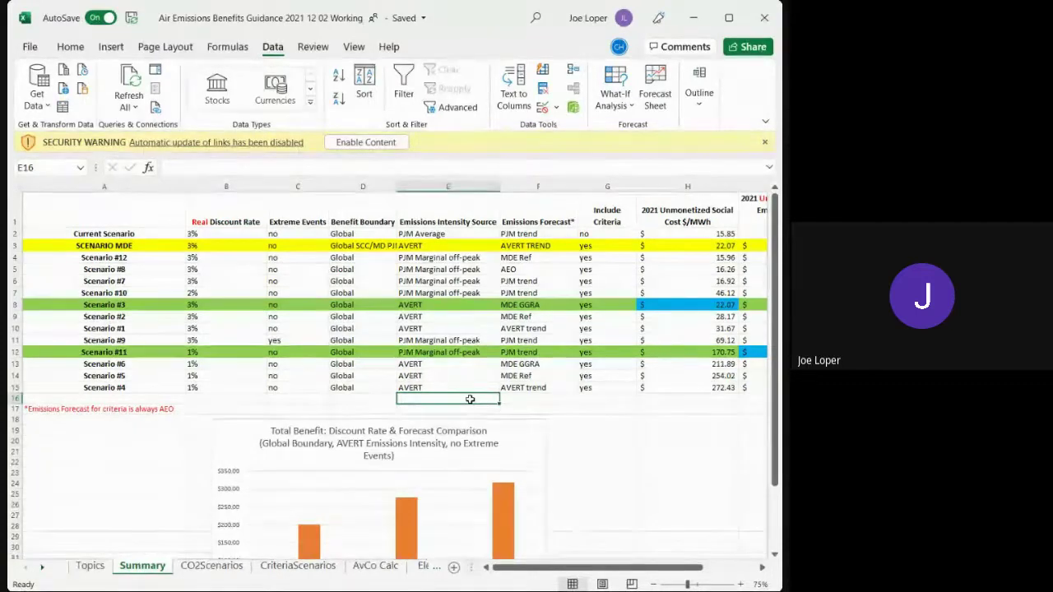
pyautogui.press('Up')
pyautogui.press('Up')
pyautogui.press('Up')
pyautogui.press('Up')
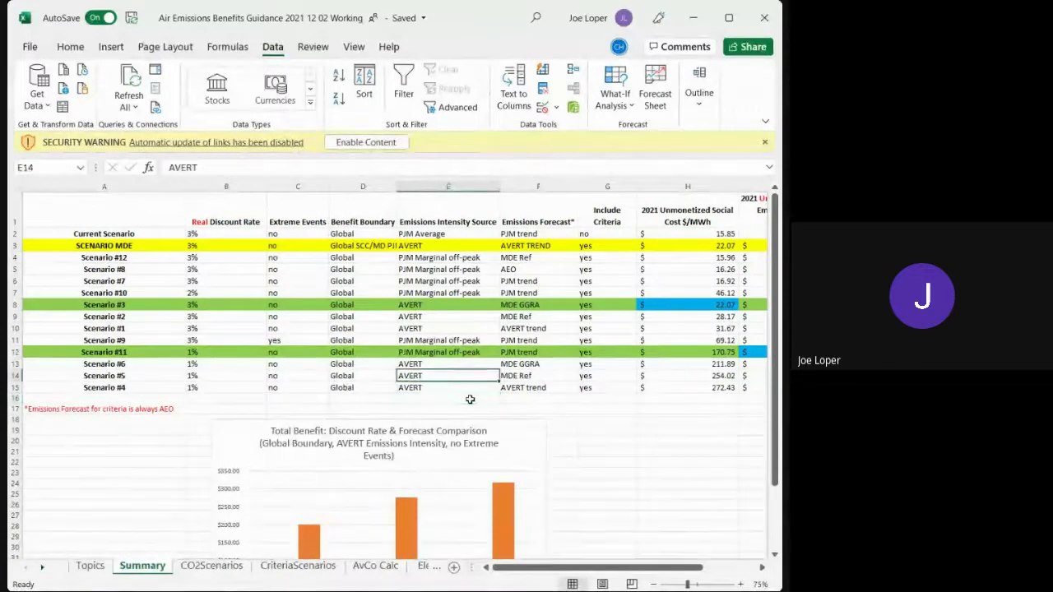
pyautogui.press('Right')
pyautogui.press('Right')
pyautogui.press('Right')
pyautogui.press('Right')
pyautogui.press('Right')
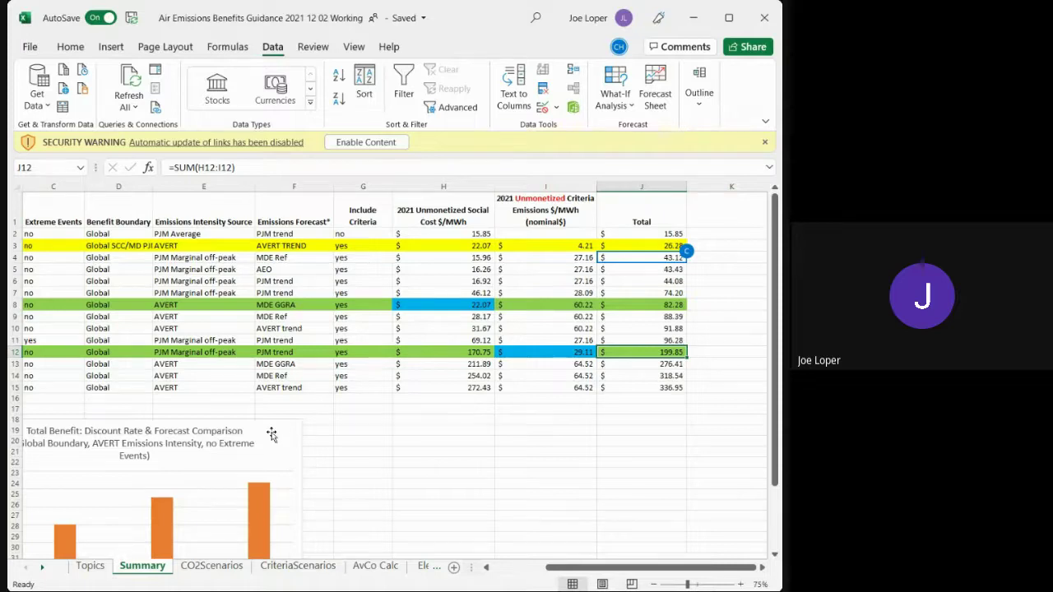
# - Return to the scenario names column and select the Scenario #3 label in A8
pyautogui.click(128, 398)
pyautogui.press('Left')
pyautogui.press('Left')
pyautogui.press('Left')
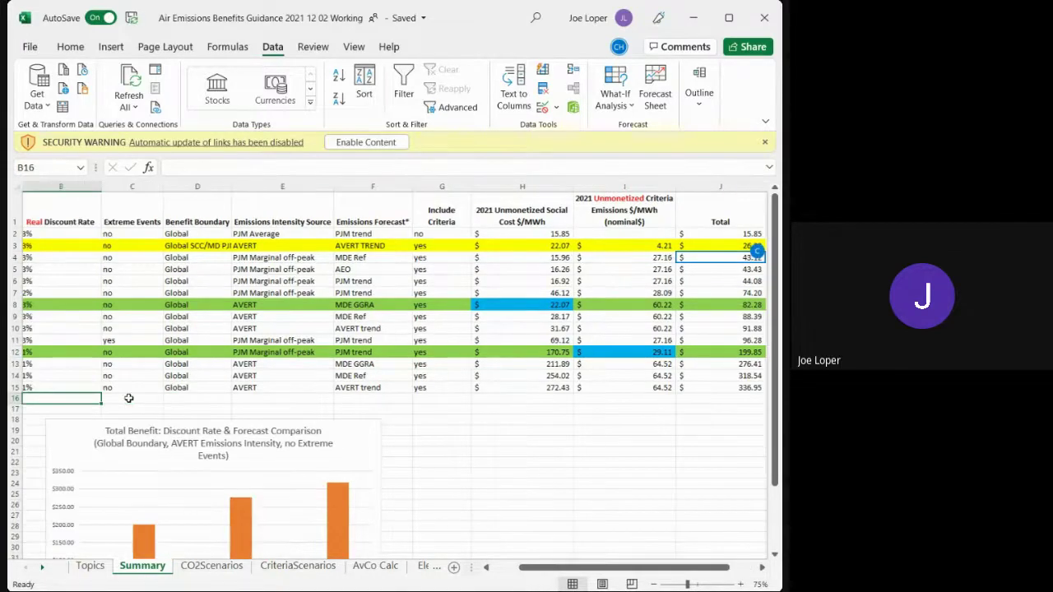
pyautogui.press('Up')
pyautogui.press('Up')
pyautogui.press('Up')
pyautogui.press('Up')
pyautogui.press('Up')
pyautogui.press('Up')
pyautogui.press('Up')
pyautogui.press('Up')
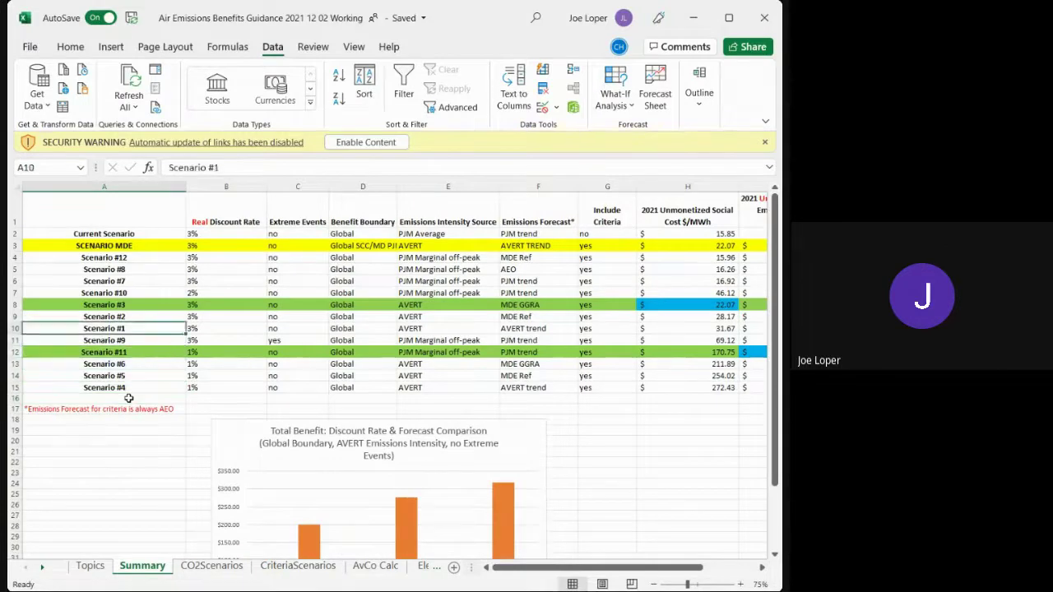
# - Review the Scenario #3 row across to its Total and compare it with Scenario #11's Total in J12
pyautogui.press('Right')
pyautogui.press('Right')
pyautogui.press('Right')
pyautogui.press('Right')
pyautogui.press('Right')
pyautogui.press('Right')
pyautogui.press('Right')
pyautogui.press('Right')
pyautogui.press('Right')
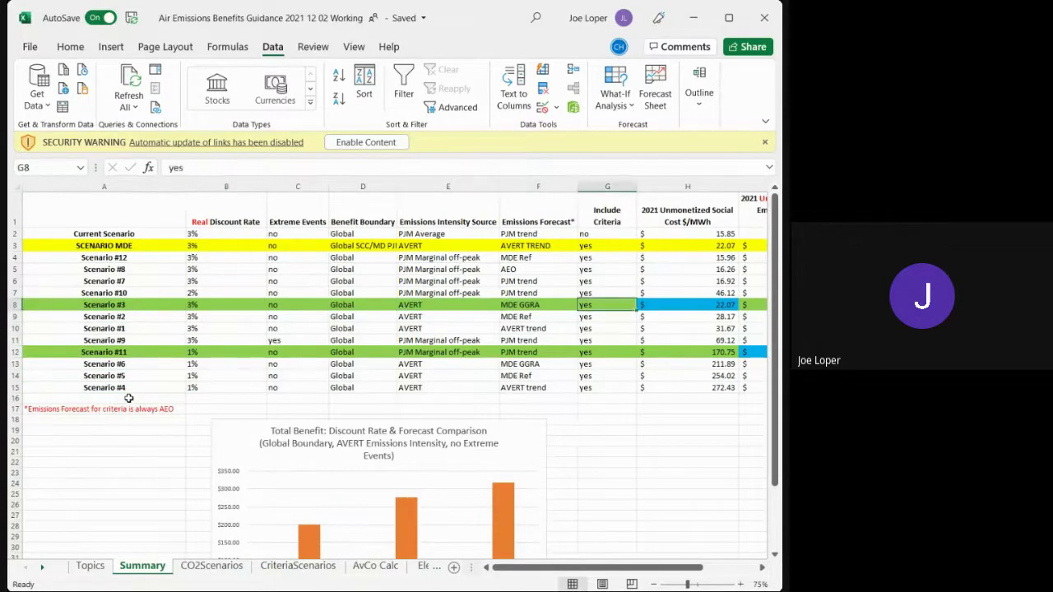
pyautogui.press('Down')
pyautogui.press('Down')
pyautogui.press('Down')
pyautogui.press('Down')
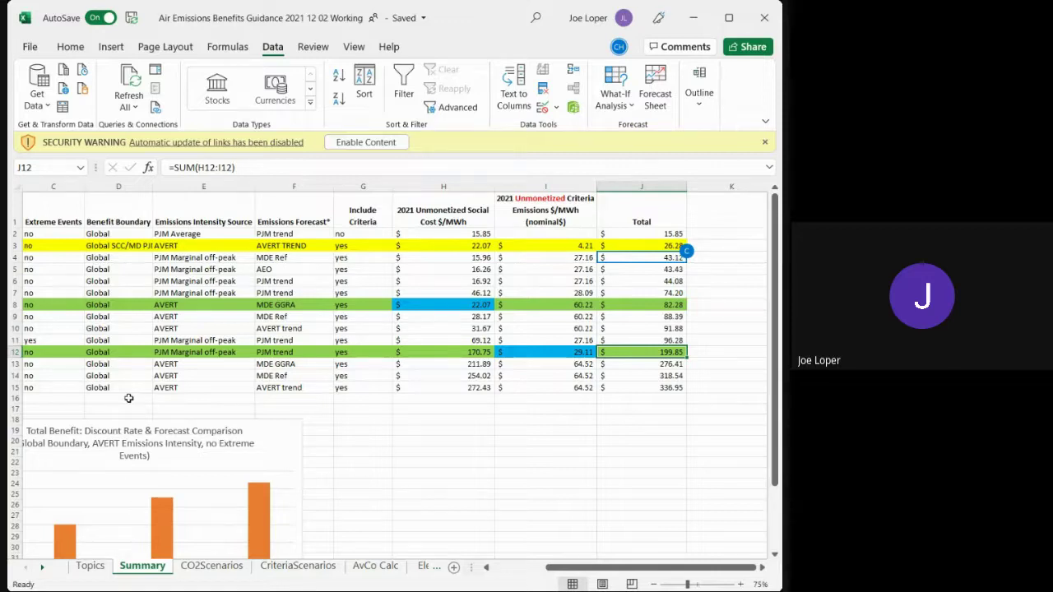
# - Examine Scenario #3's discount rate, extreme events, benefit boundary and emissions intensity source, ending at E8
pyautogui.click(89, 304)
pyautogui.press('Left')
pyautogui.press('Left')
pyautogui.press('Left')
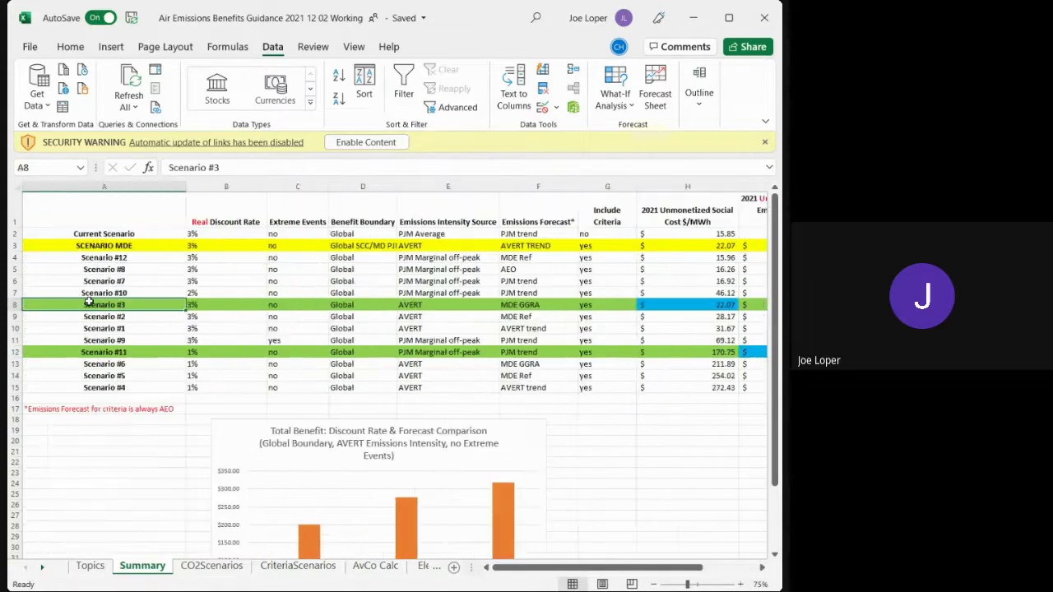
pyautogui.press('Right')
pyautogui.press('Left')
pyautogui.press('Right')
pyautogui.press('Right')
pyautogui.press('Right')
pyautogui.press('Right')
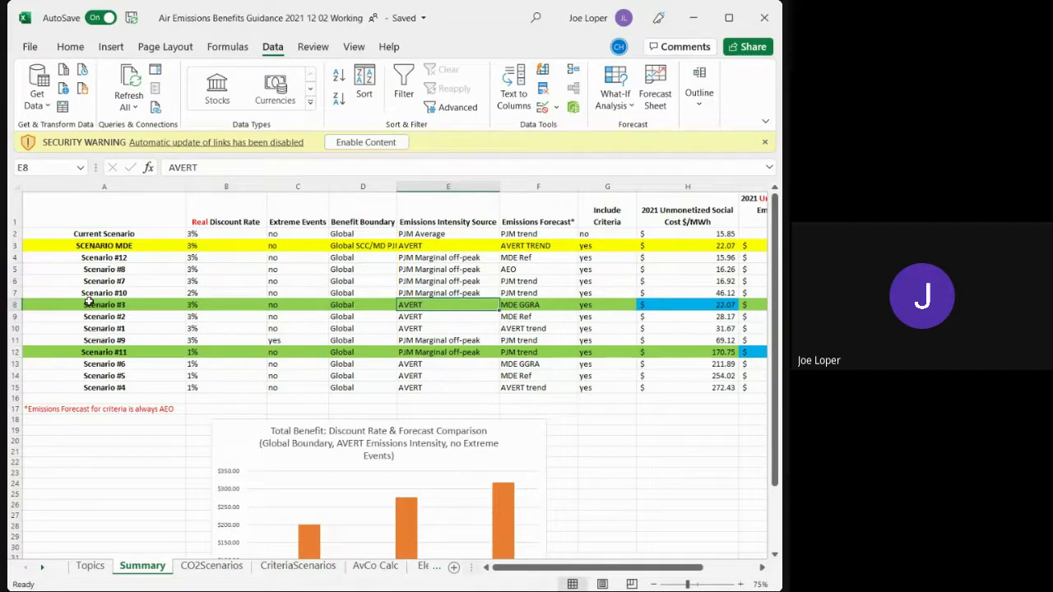
# - Examine Scenario #3's emissions forecast, criteria inclusion and cost columns through to its Total in J8
pyautogui.press('Right')
pyautogui.press('Right')
pyautogui.press('Right')
pyautogui.press('Right')
pyautogui.press('Right')
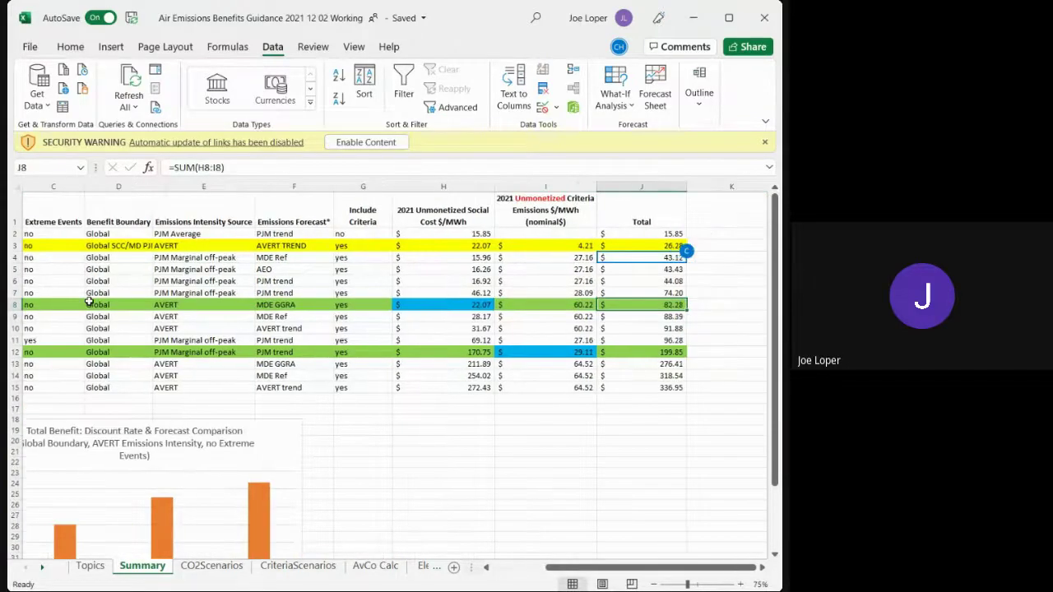
# - Go back to the Scenario #3 label and recheck the row's assumptions around the benefit boundary and emissions intensity source
pyautogui.press('Left')
pyautogui.press('Left')
pyautogui.press('Left')
pyautogui.press('Left')
pyautogui.press('Left')
pyautogui.press('Left')
pyautogui.press('Left')
pyautogui.press('Left')
pyautogui.press('Left')
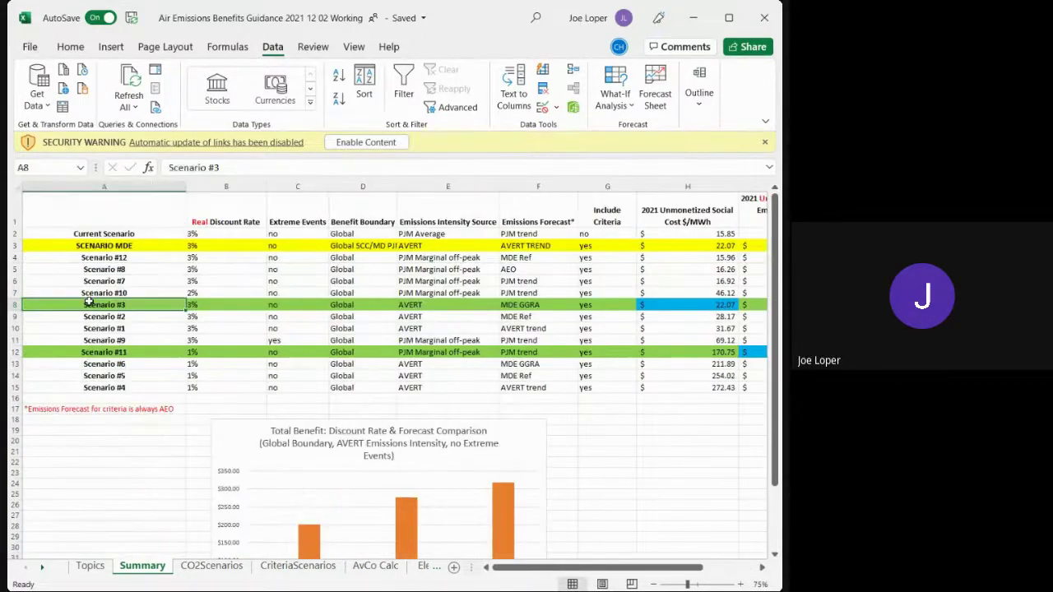
pyautogui.press('Right')
pyautogui.press('Right')
pyautogui.press('Right')
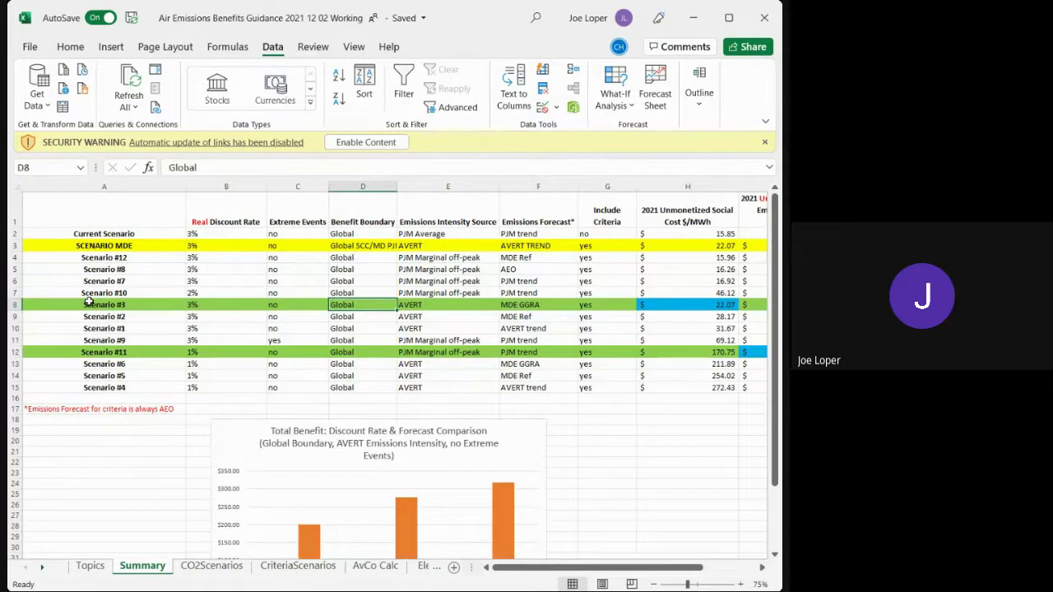
pyautogui.press('Right')
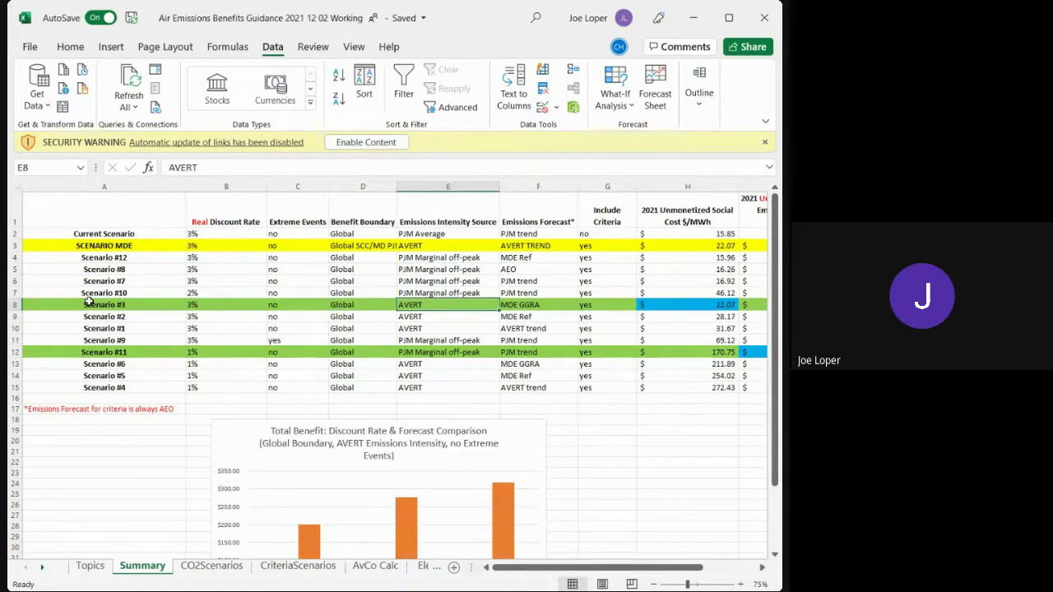
pyautogui.press('Right')
pyautogui.press('Left')
pyautogui.press('Left')
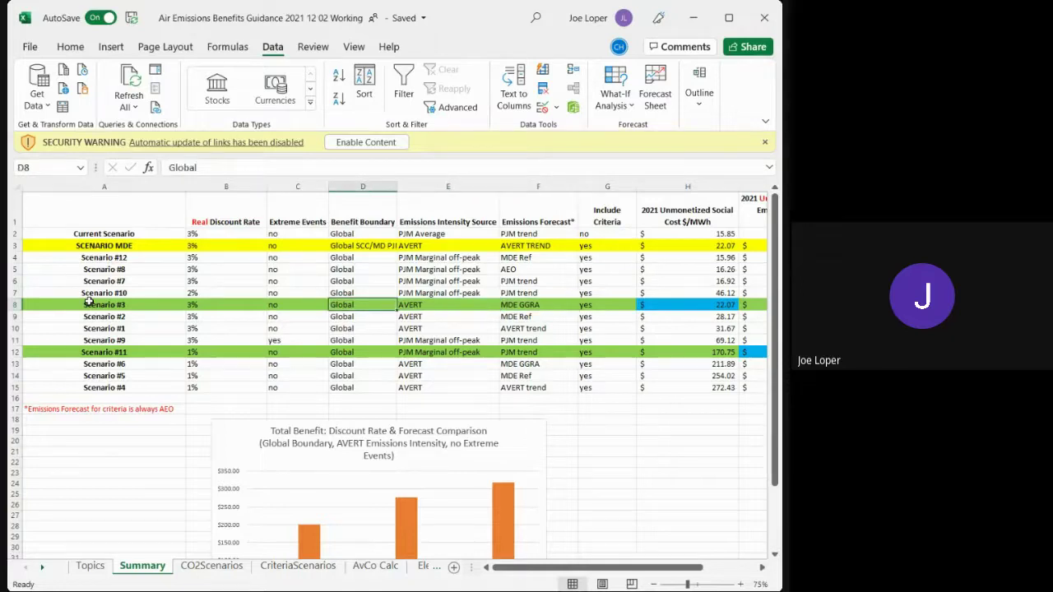
# - Check Scenario #3's unmonetized social cost, criteria emissions cost and Total
pyautogui.press('Right')
pyautogui.press('Right')
pyautogui.press('Right')
pyautogui.press('Right')
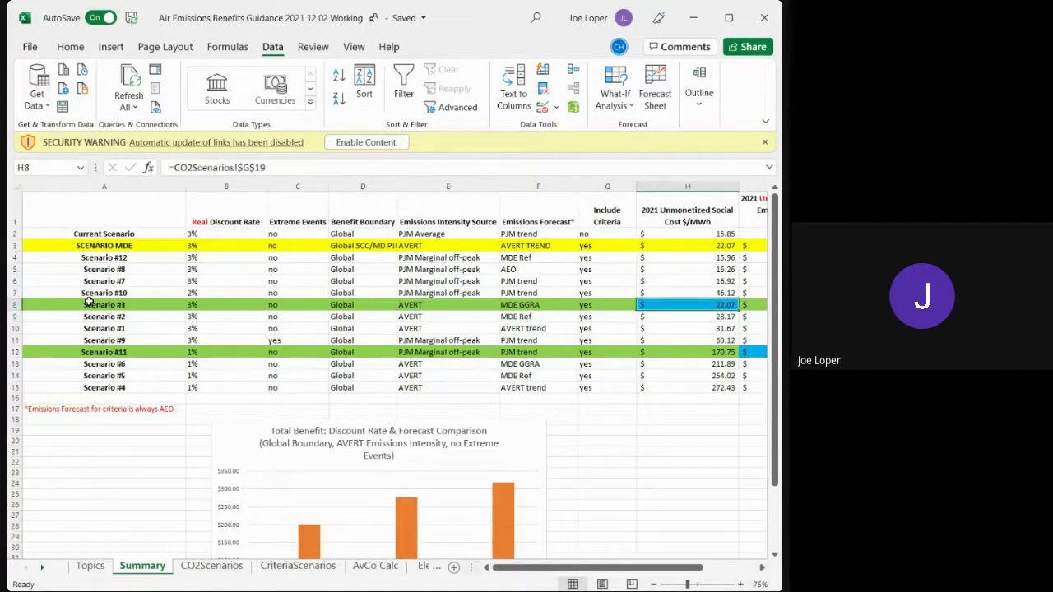
pyautogui.hscroll(3, 89, 302)
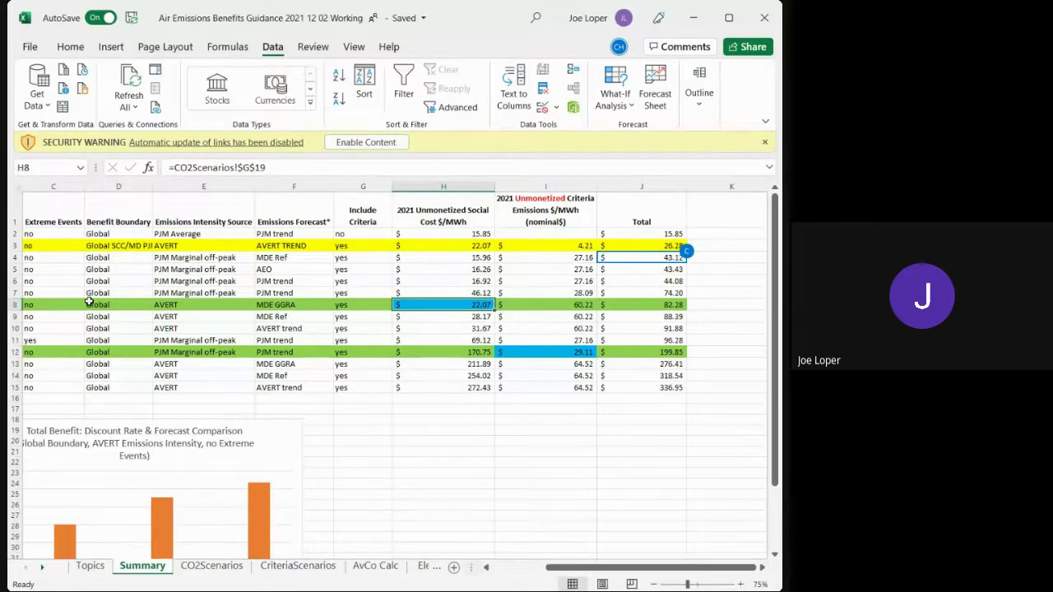
pyautogui.press('Right')
pyautogui.press('Right')
pyautogui.press('Left')
pyautogui.press('Right')
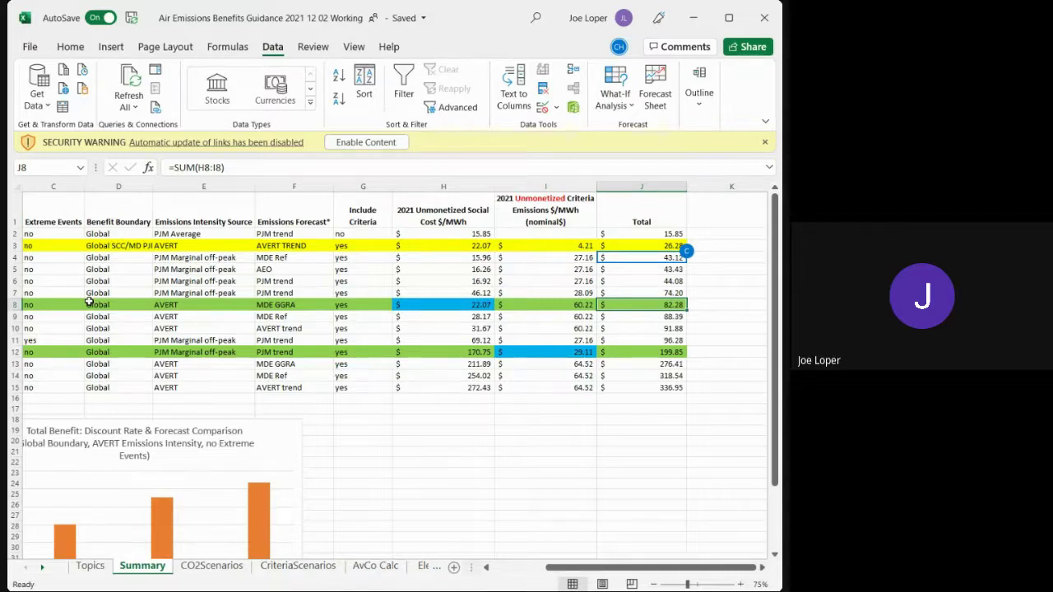
# - Compare Scenario #3's Total with the Totals above it, up to SCENARIO MDE in J3
pyautogui.press('Up')
pyautogui.press('Up')
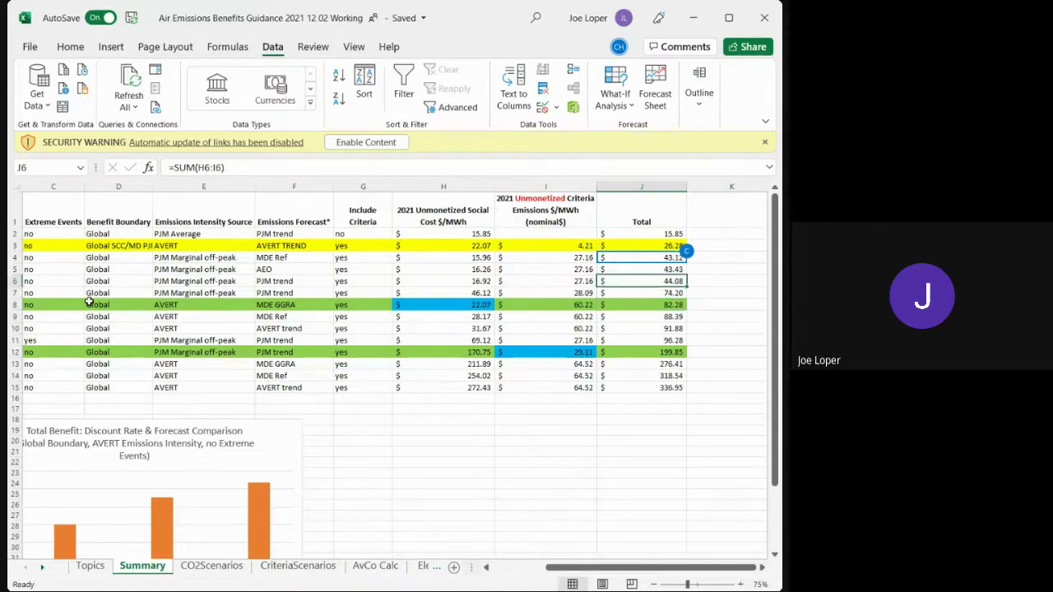
pyautogui.press('Up')
pyautogui.press('Up')
pyautogui.press('Up')
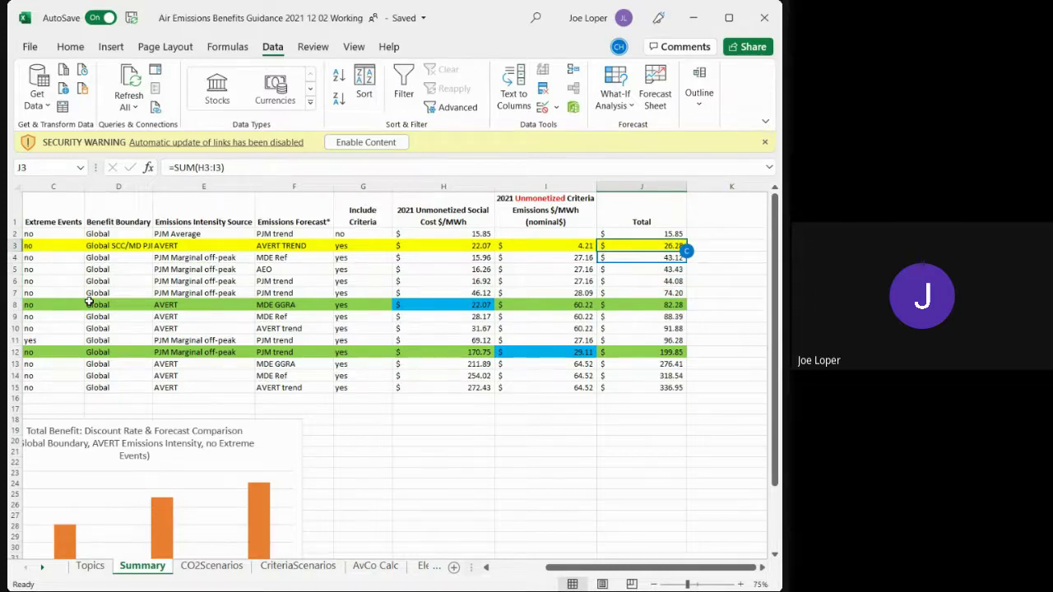
# - Examine SCENARIO MDE's discount rate, extreme events, benefit boundary and emissions intensity source in row 3
pyautogui.press('Left')
pyautogui.press('Left')
pyautogui.press('Left')
pyautogui.press('Left')
pyautogui.press('Left')
pyautogui.press('Left')
pyautogui.press('Left')
pyautogui.press('Left')
pyautogui.press('Left')
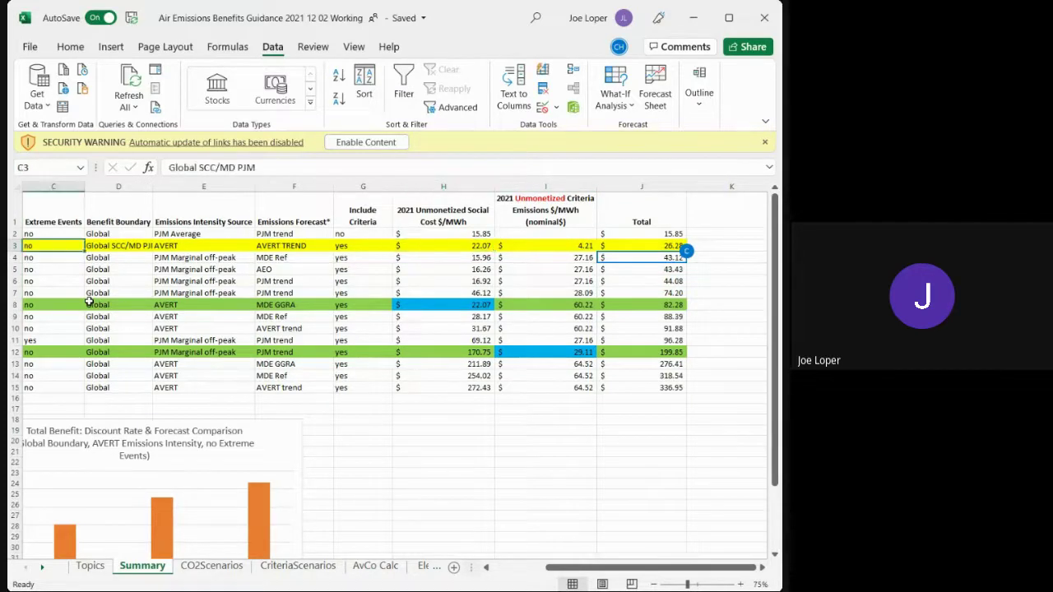
pyautogui.press('Right')
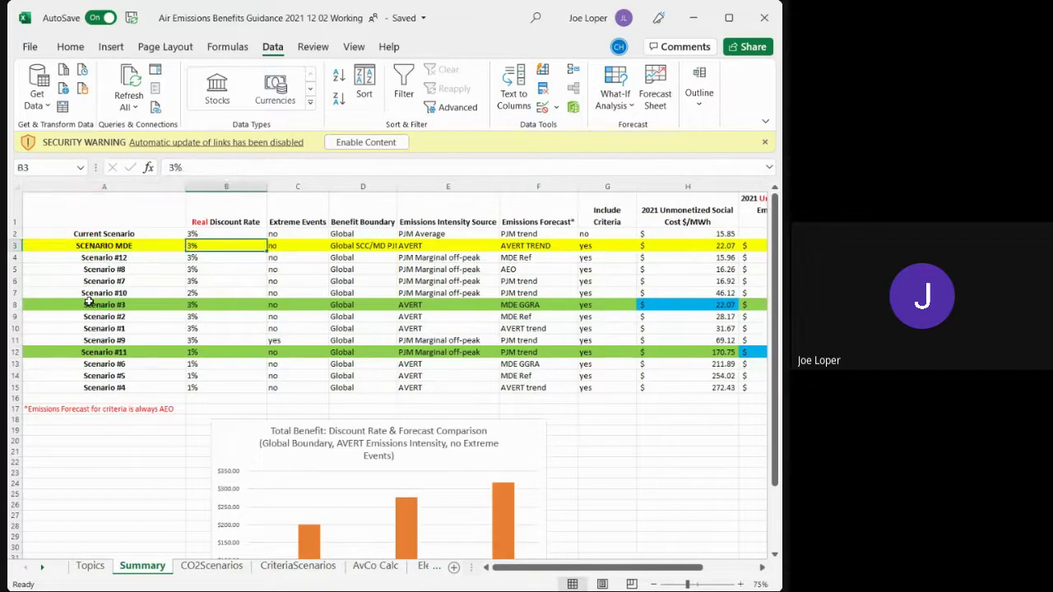
pyautogui.press('Right')
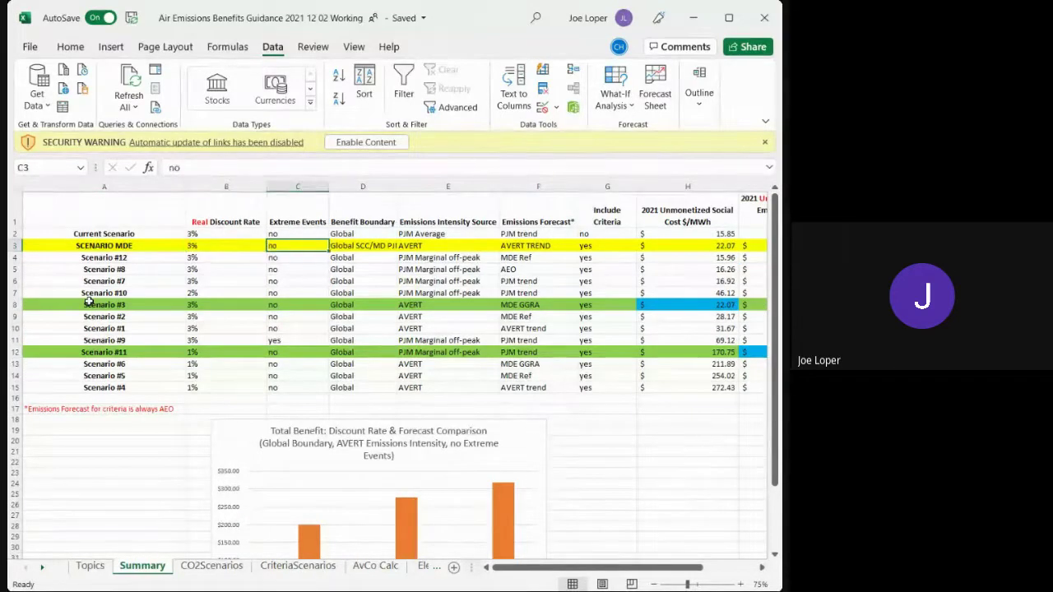
pyautogui.press('Right')
pyautogui.press('Right')
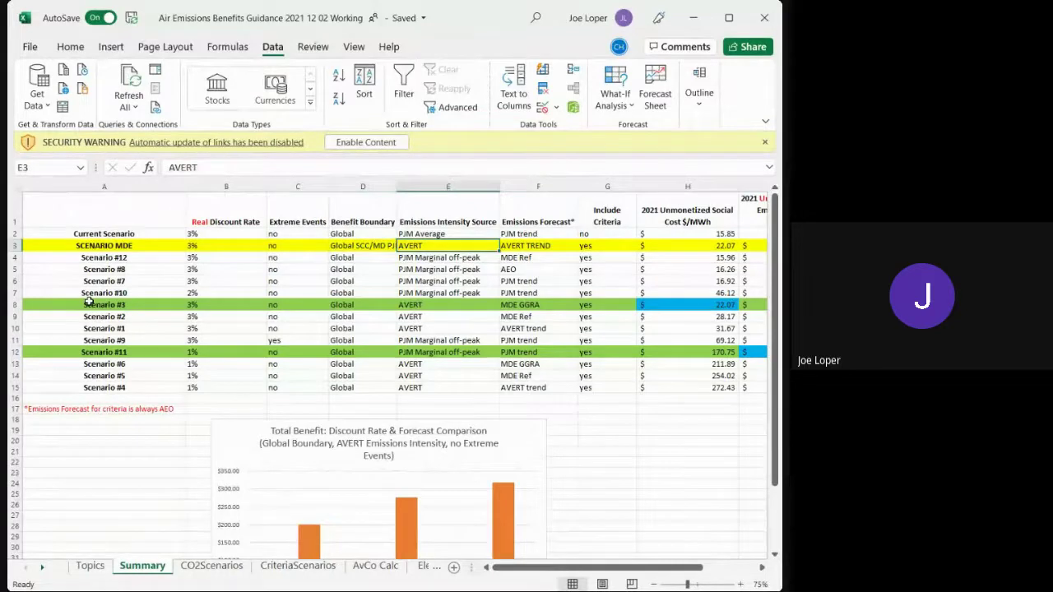
# - Examine SCENARIO MDE's emissions forecast, criteria inclusion and cost columns through to its Total
pyautogui.press('Right')
pyautogui.press('Right')
pyautogui.press('Right')
pyautogui.press('Right')
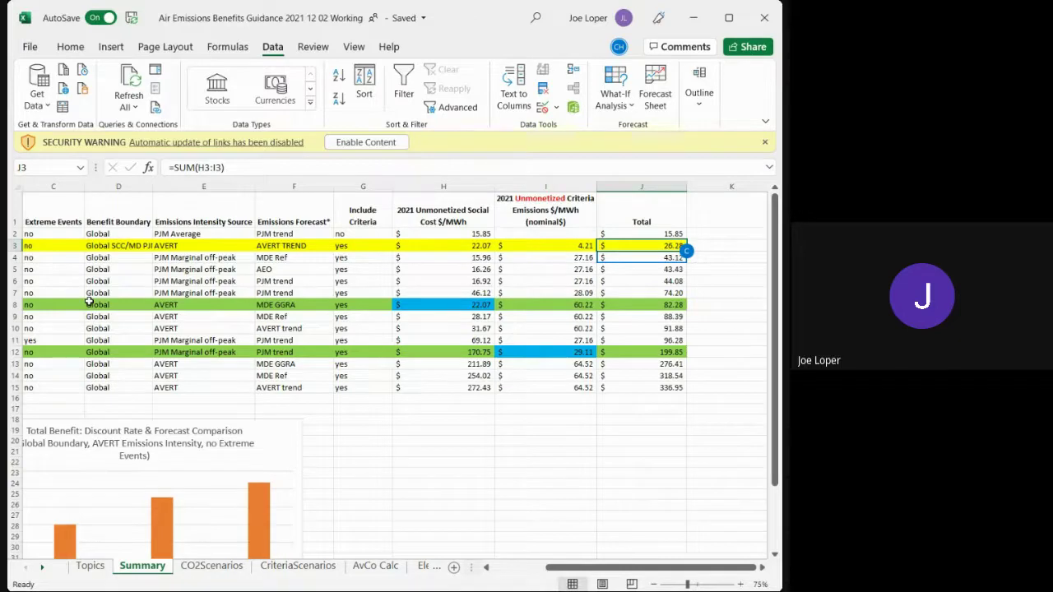
# - Return to the SCENARIO MDE label and go down the scenario names to Scenario #10 in A7
pyautogui.press('Left')
pyautogui.press('Left')
pyautogui.press('Left')
pyautogui.press('Left')
pyautogui.press('Left')
pyautogui.press('Left')
pyautogui.press('Left')
pyautogui.press('Left')
pyautogui.press('Left')
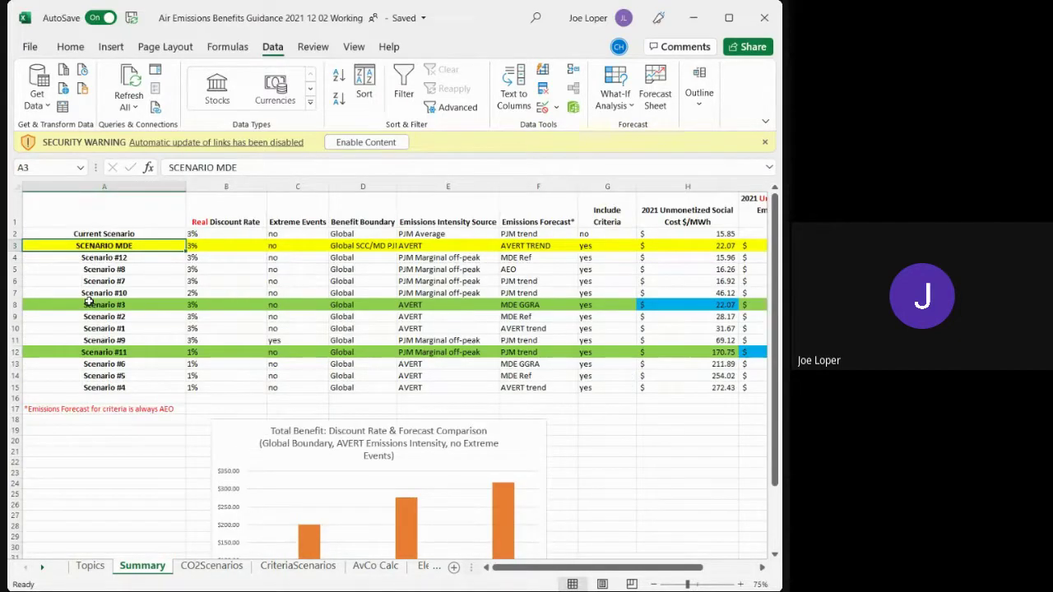
pyautogui.press('Down')
pyautogui.press('Down')
pyautogui.press('Down')
pyautogui.press('Down')
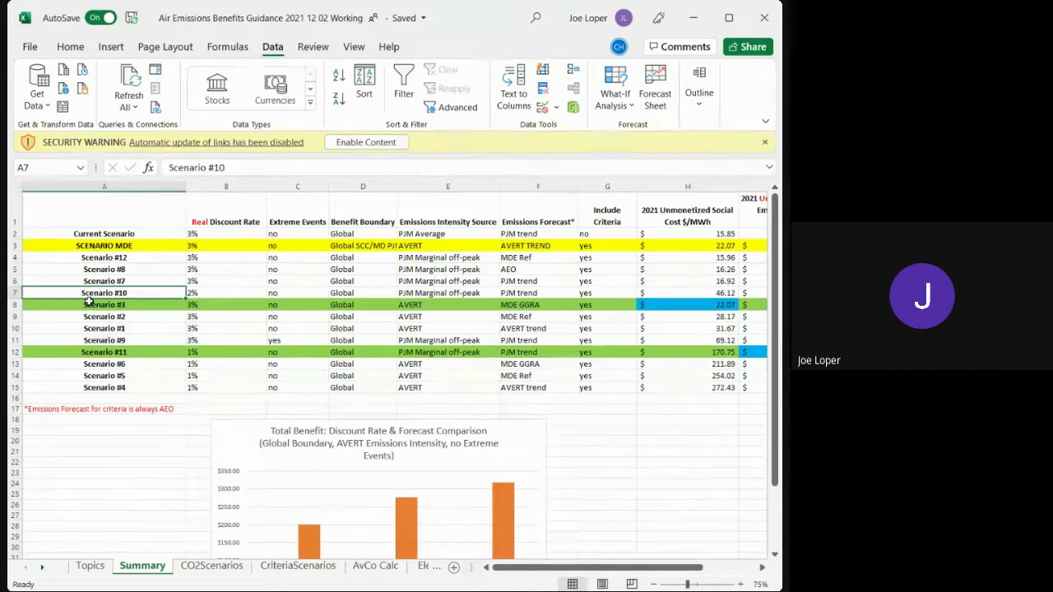